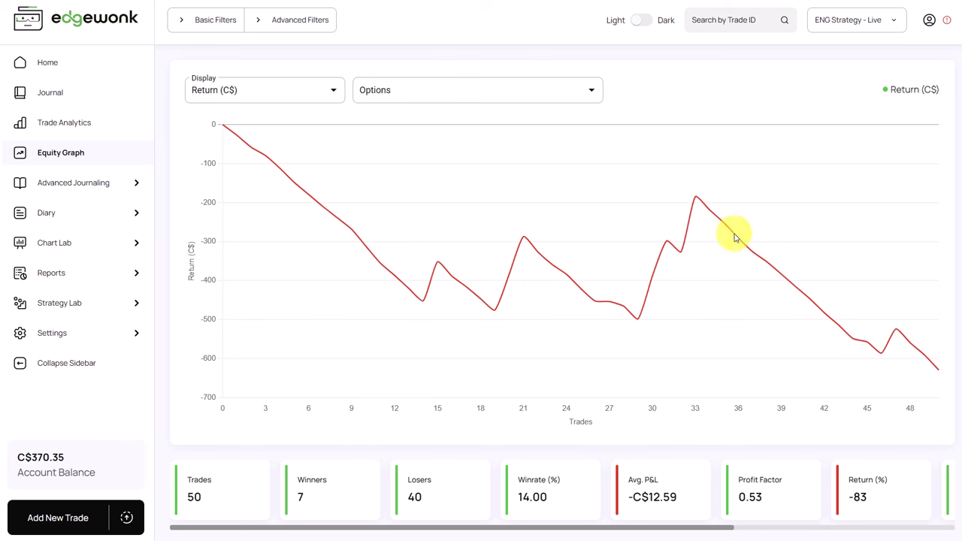
- Go to the trade journal and look through the list of logged trades
key("alt+Left")
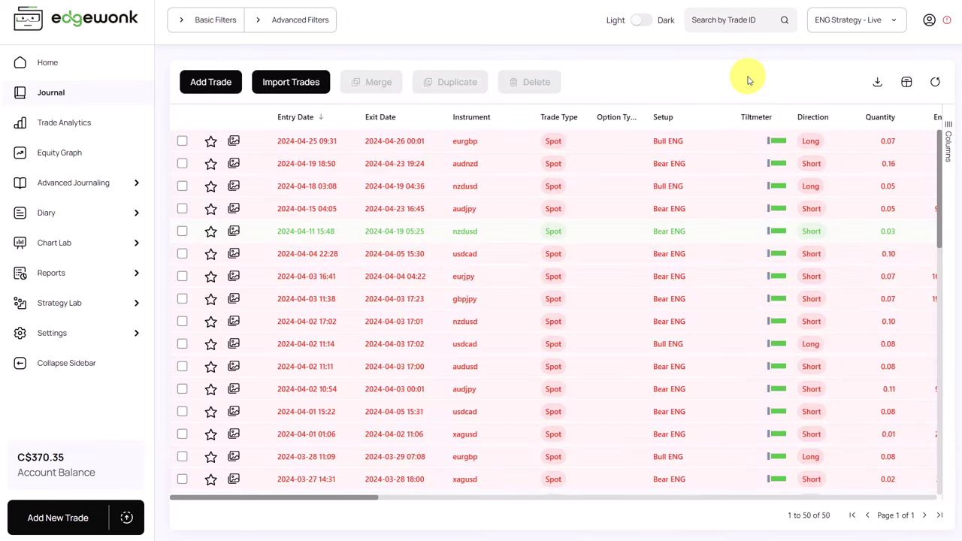
scroll(756, 193, "down", 6)
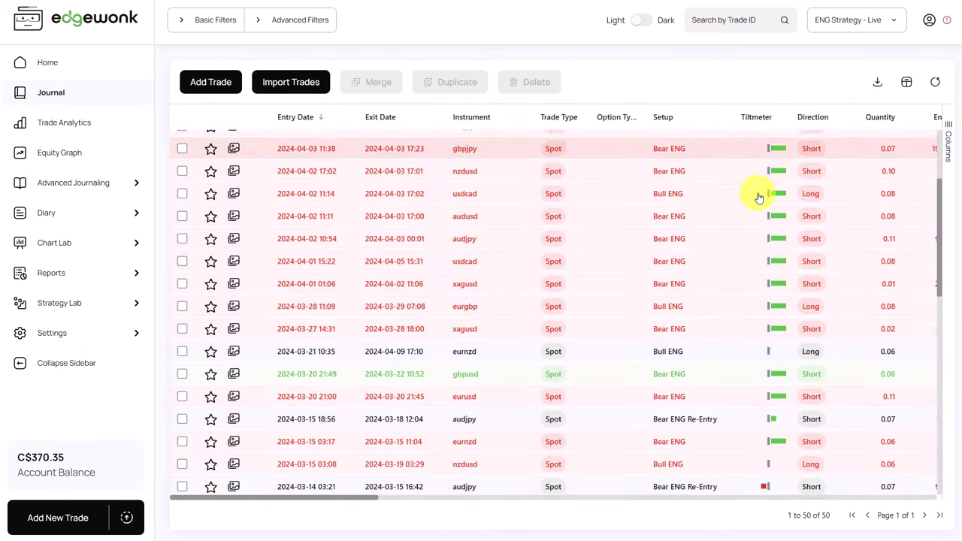
scroll(759, 198, "down", 6)
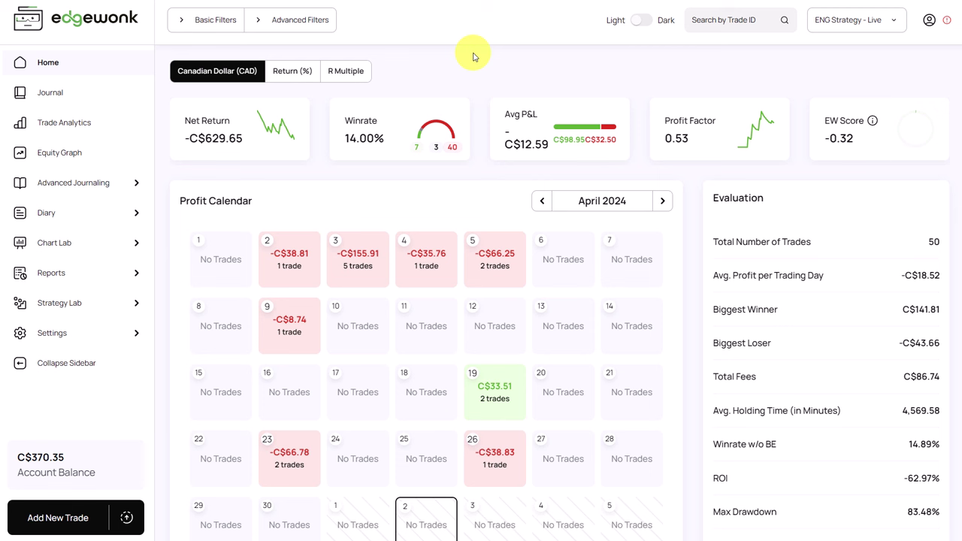
- Open the Performance by Setup chart in Chart Lab to compare the returns of the setups
left_click(105, 242)
scroll(105, 241, "down", 1)
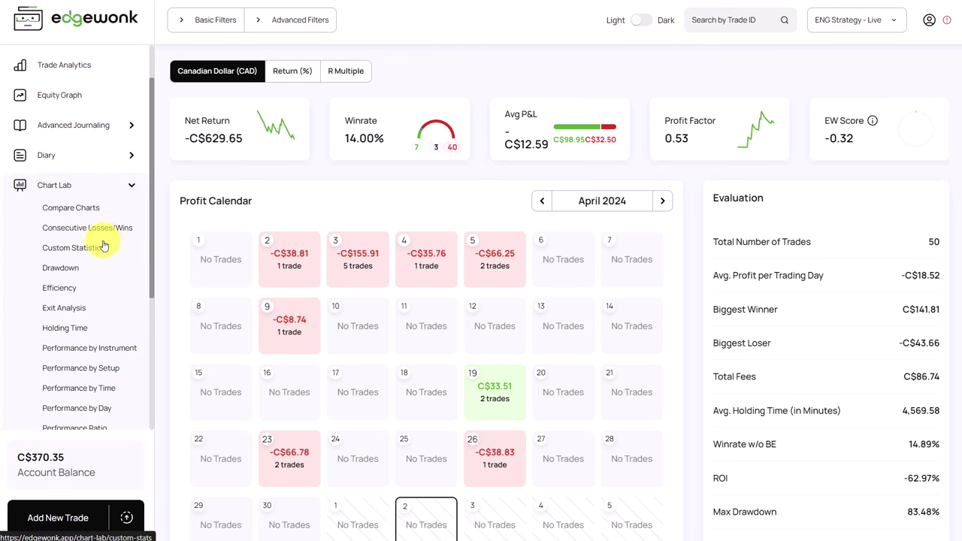
scroll(103, 245, "down", 2)
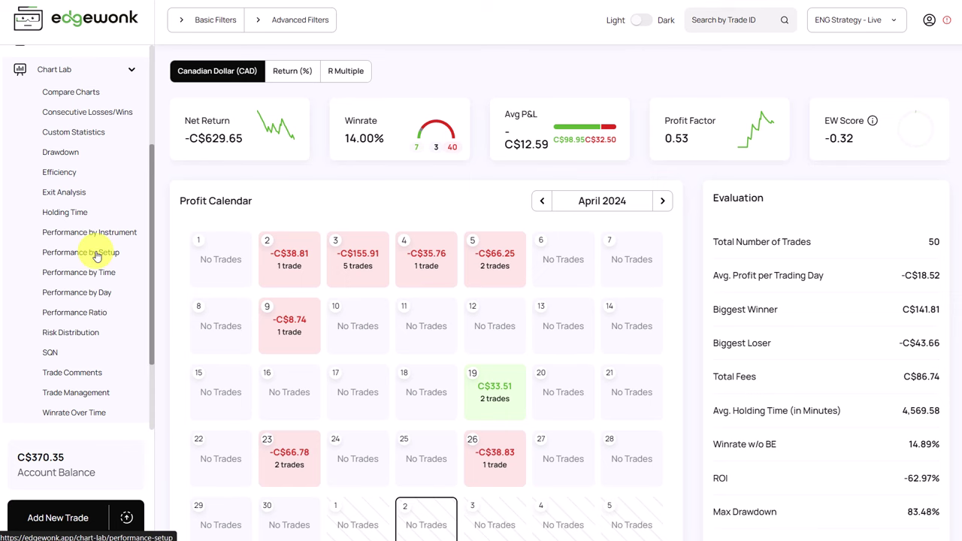
left_click(96, 254)
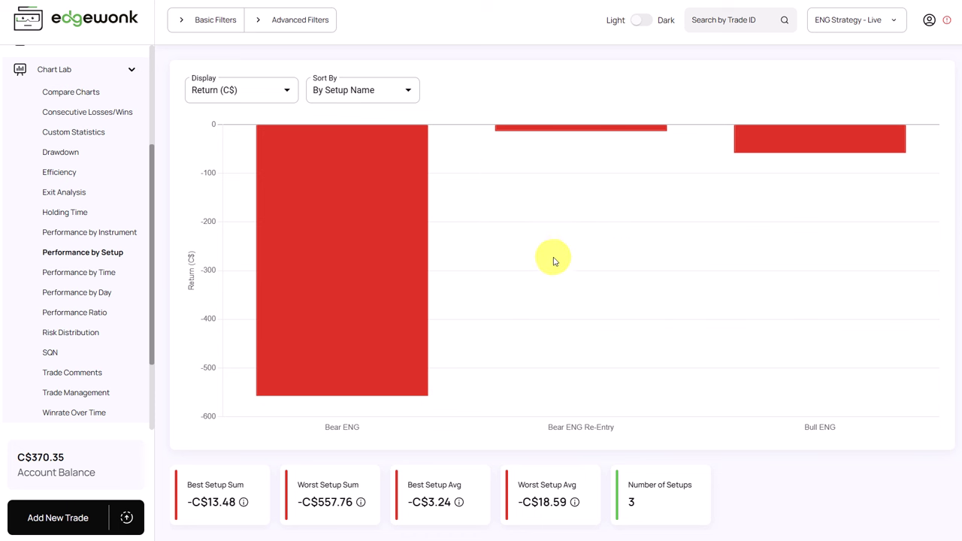
mouse_move(554, 133)
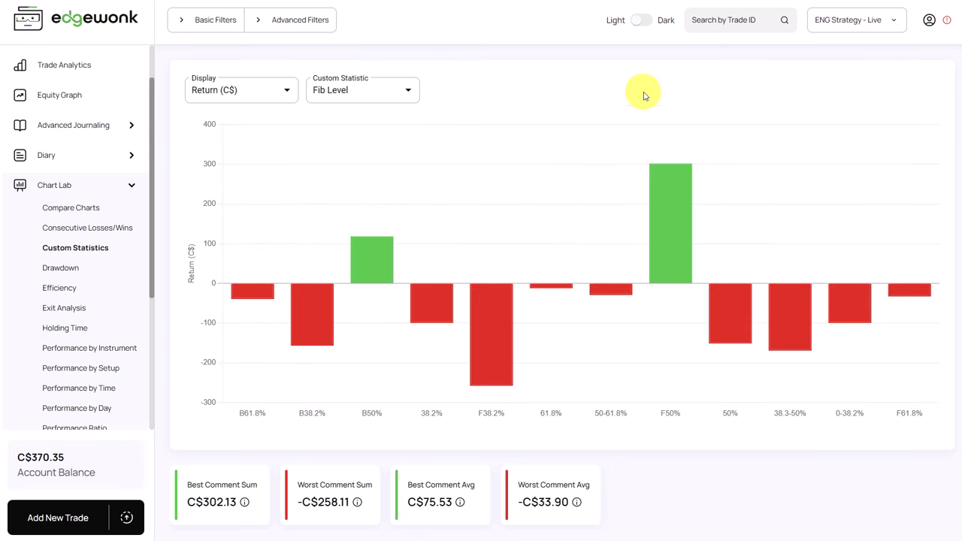
- Examine the Fib Level custom statistics chart, checking the trade details of the B50% and F50% bars
mouse_move(645, 231)
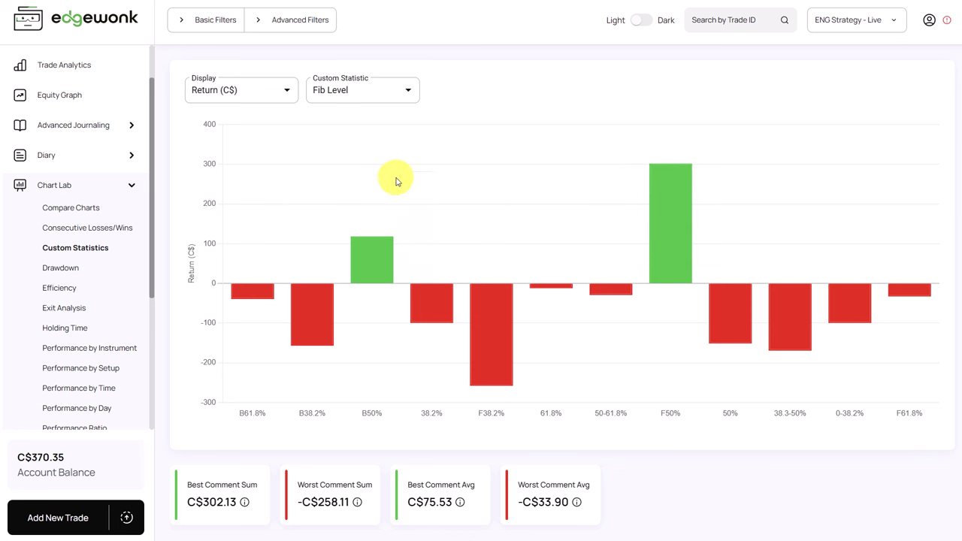
mouse_move(364, 258)
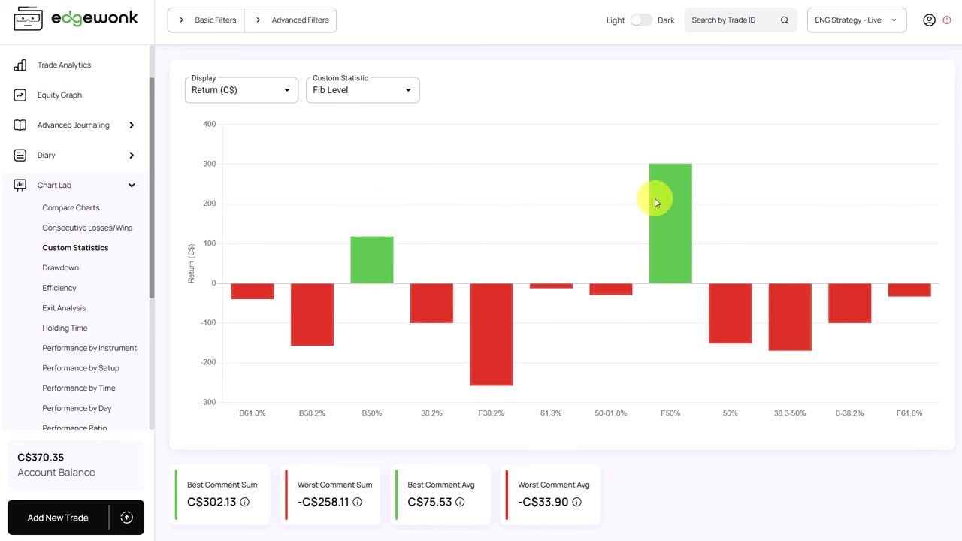
mouse_move(673, 215)
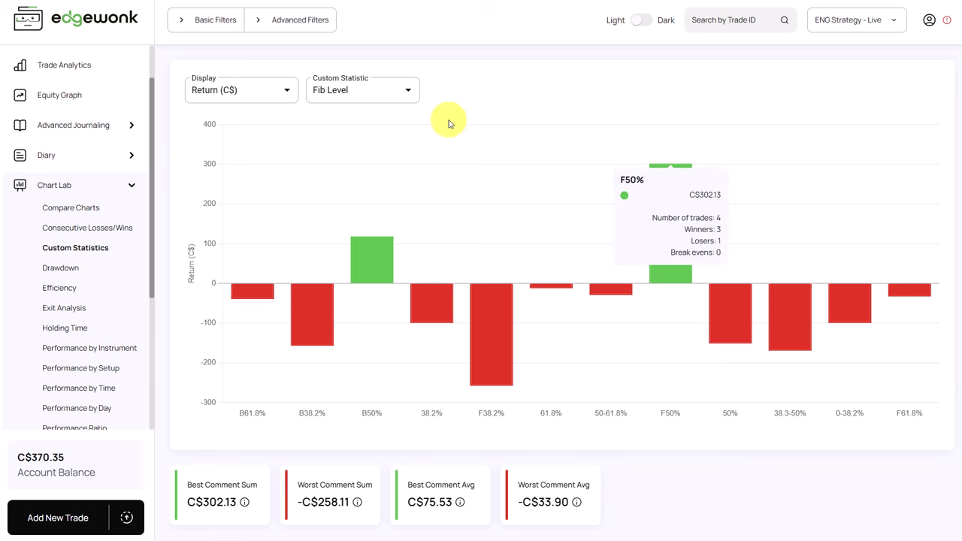
- Switch the custom statistic to Level Grade and inspect the trade details of the LLPB/LHPB bar
left_click(404, 92)
left_click(379, 94)
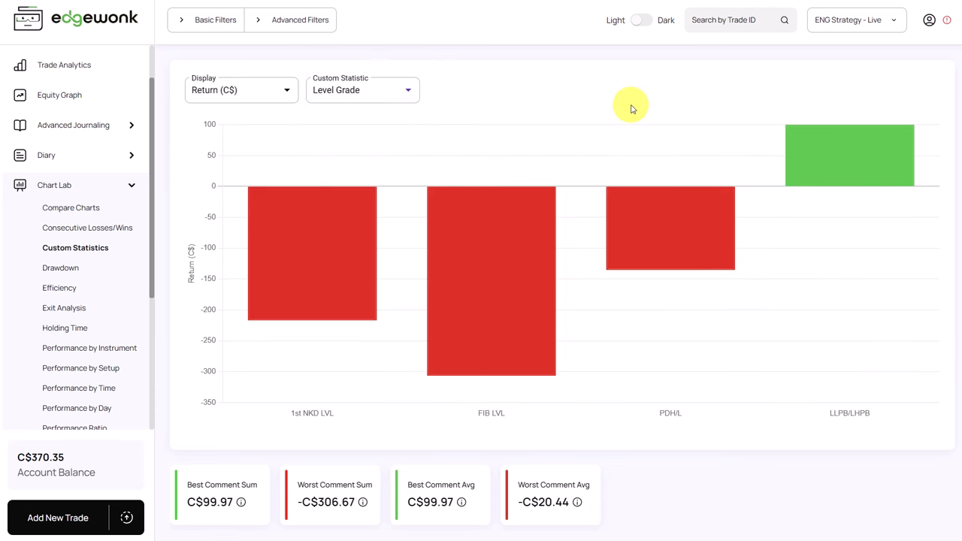
mouse_move(893, 213)
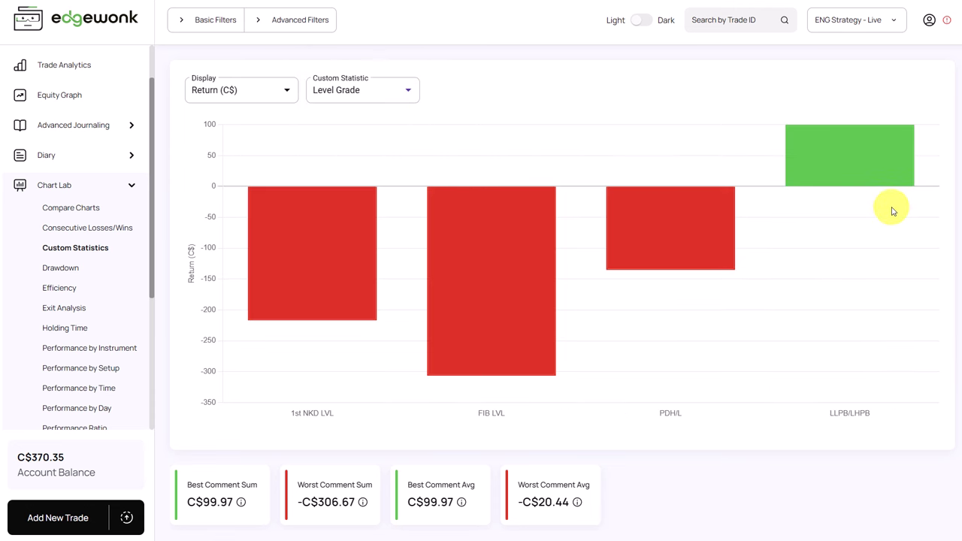
mouse_move(853, 162)
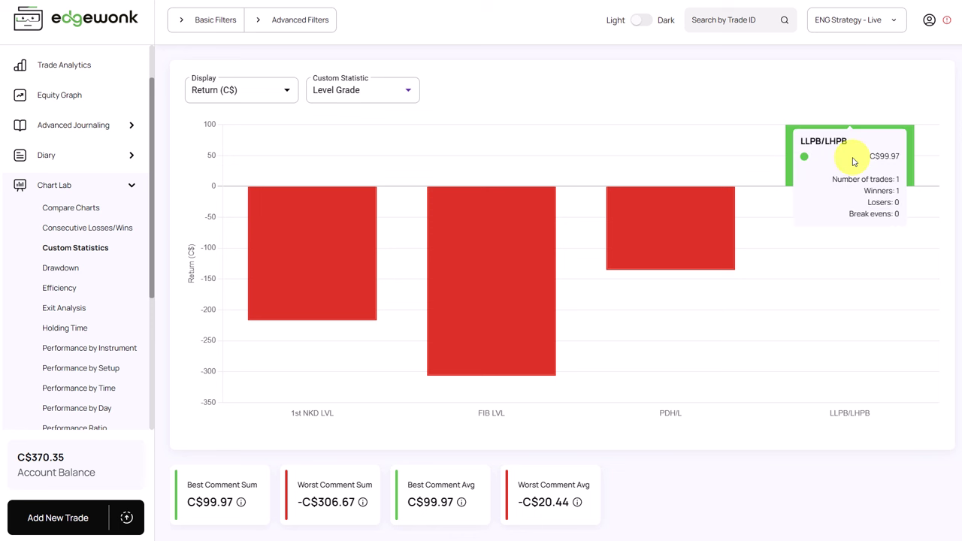
- Switch the custom statistic to ATR to Bias Candle and inspect the trade details of the More than 2x bar
left_click(405, 92)
left_click(396, 103)
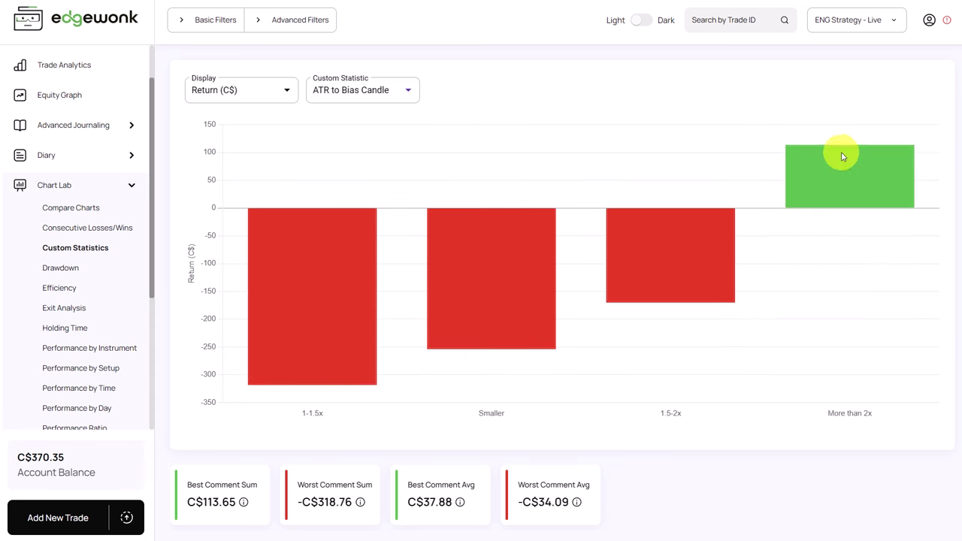
mouse_move(836, 180)
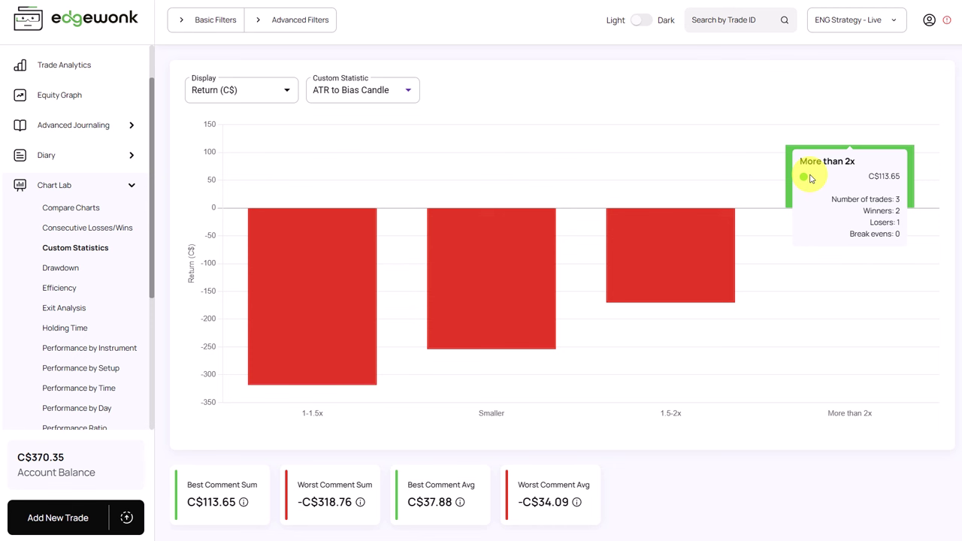
- Chart the Engulfing Type custom statistic to inspect its Bull ENG bar, and open the Exit Analysis chart
key("Down")
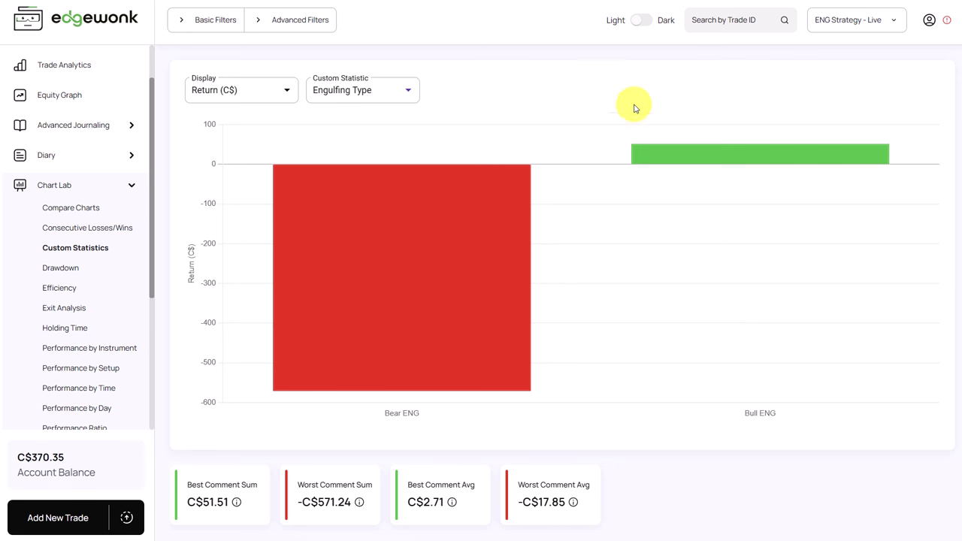
mouse_move(728, 161)
left_click(66, 316)
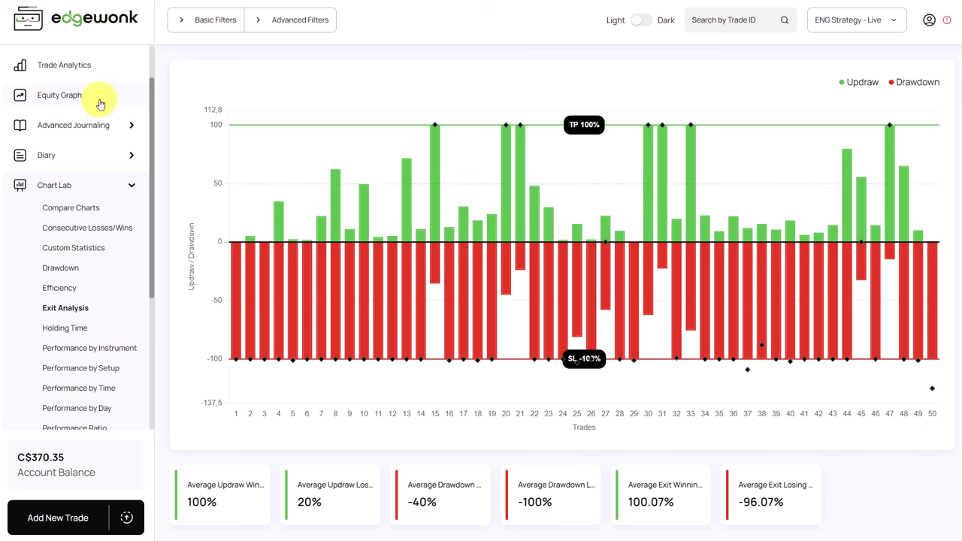
- Return to the home dashboard and display its performance figures as R Multiple
scroll(82, 97, "up", 2)
left_click(78, 69)
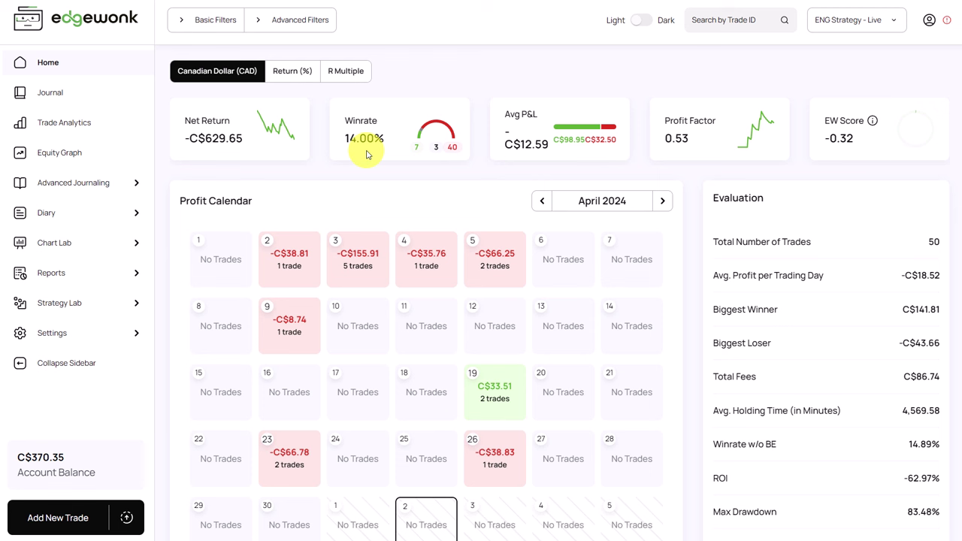
left_click(349, 70)
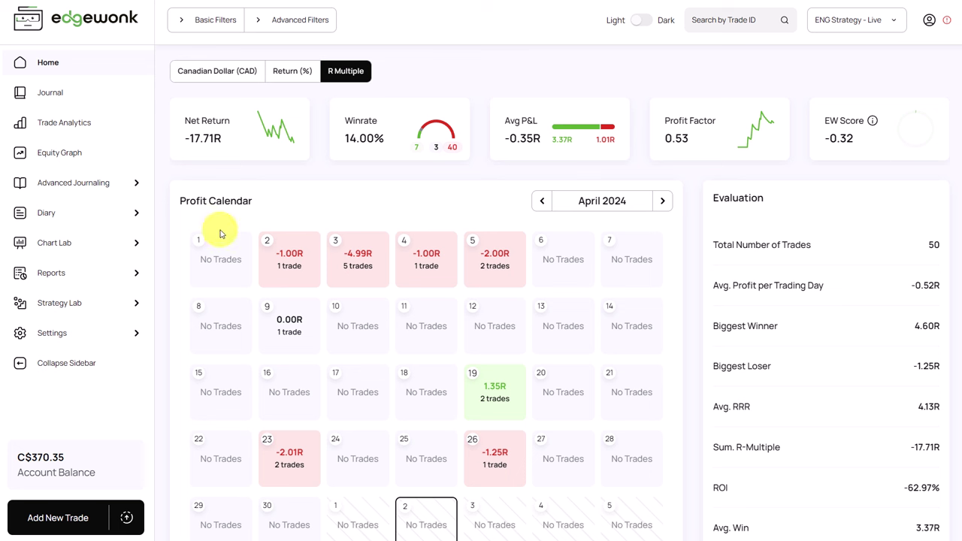
- Open the Chartbook report and view the audnzd trade entered on 2024-04-19
left_click(98, 283)
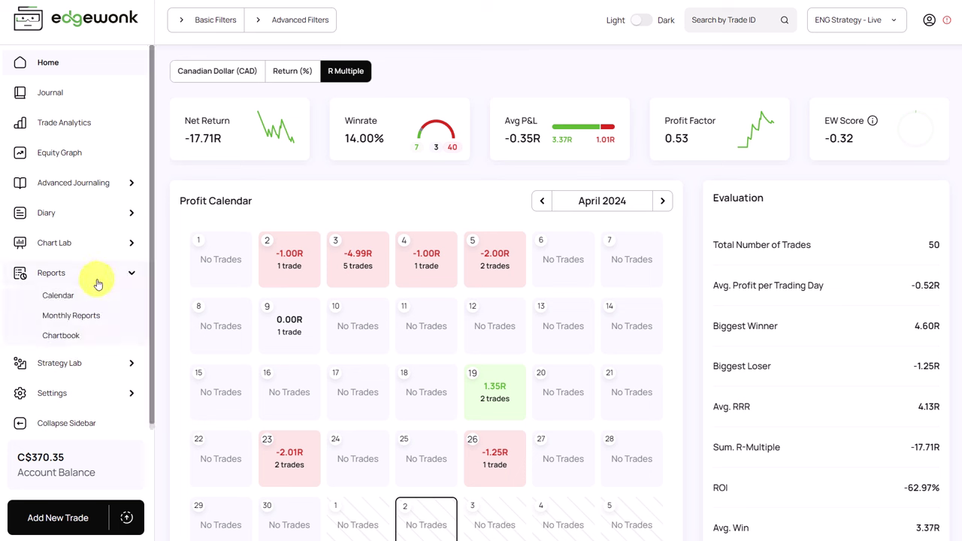
left_click(63, 336)
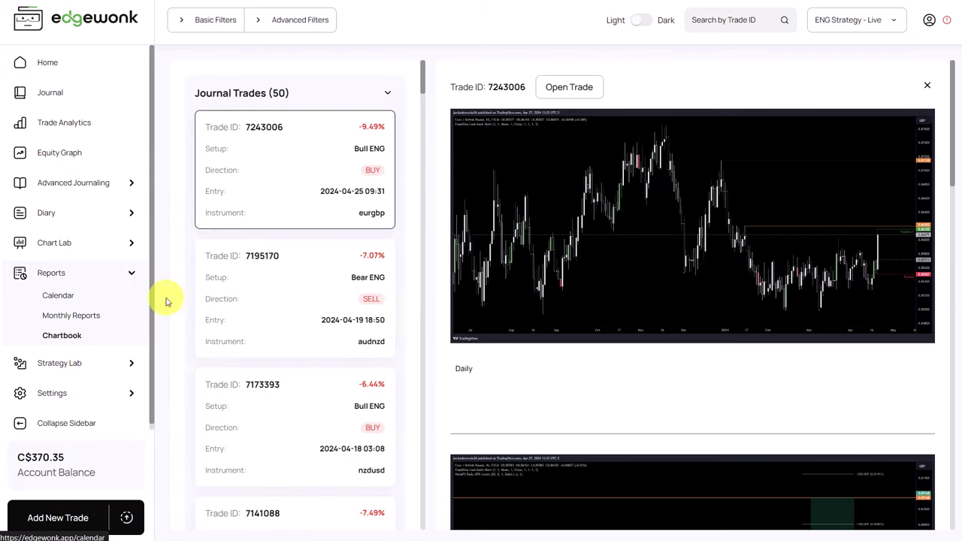
left_click(344, 340)
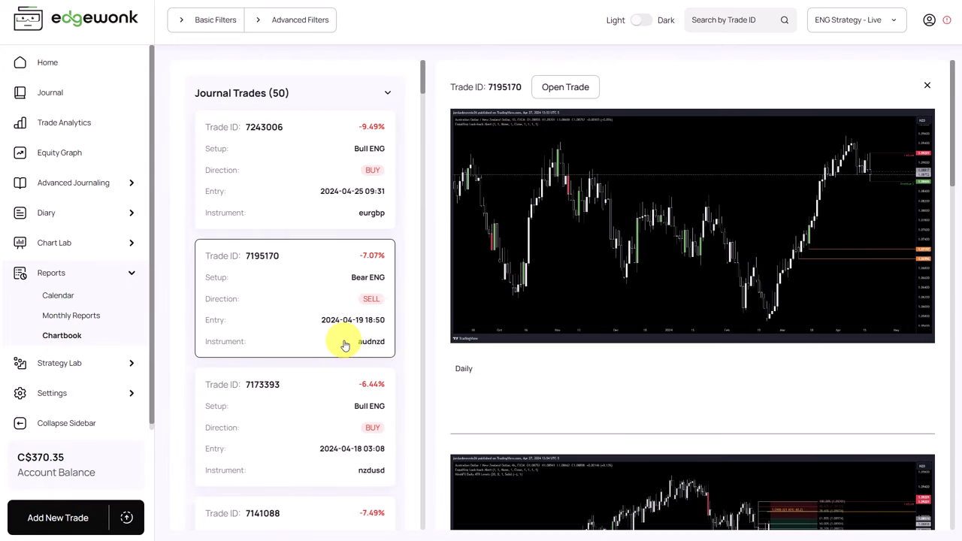
- Review the setup and result chart screenshots of the nzdusd buy trade entered on 2024-04-18
left_click(342, 425)
scroll(585, 325, "down", 2)
scroll(585, 325, "down", 6)
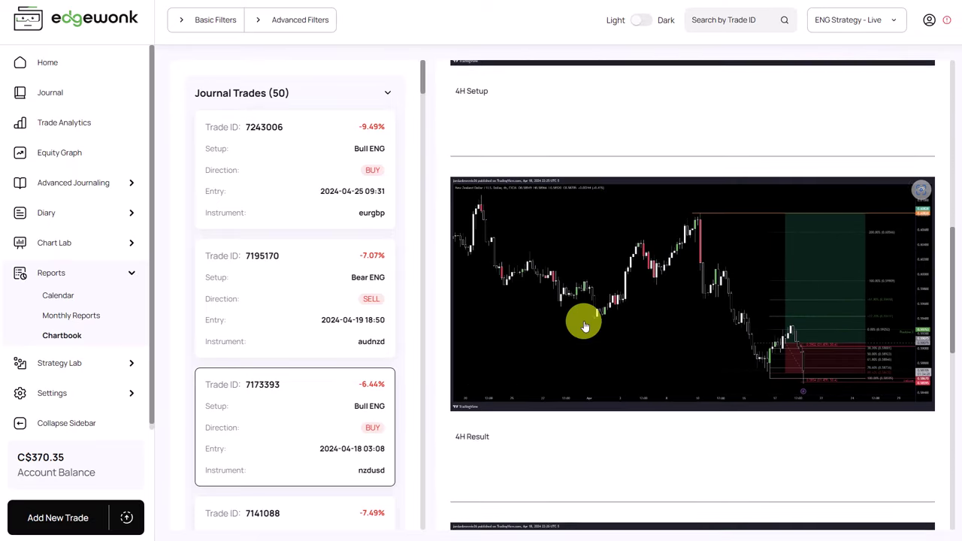
scroll(585, 325, "up", 8)
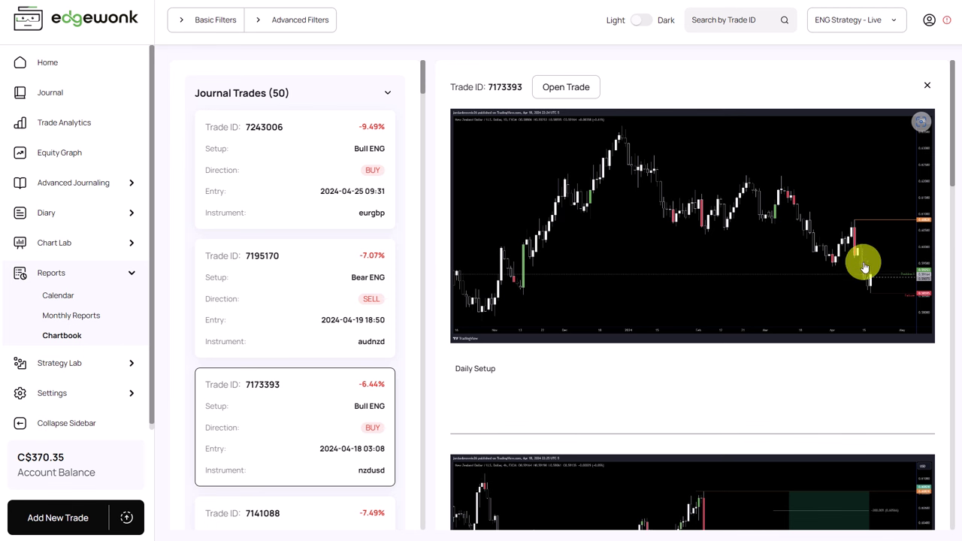
scroll(844, 293, "down", 7)
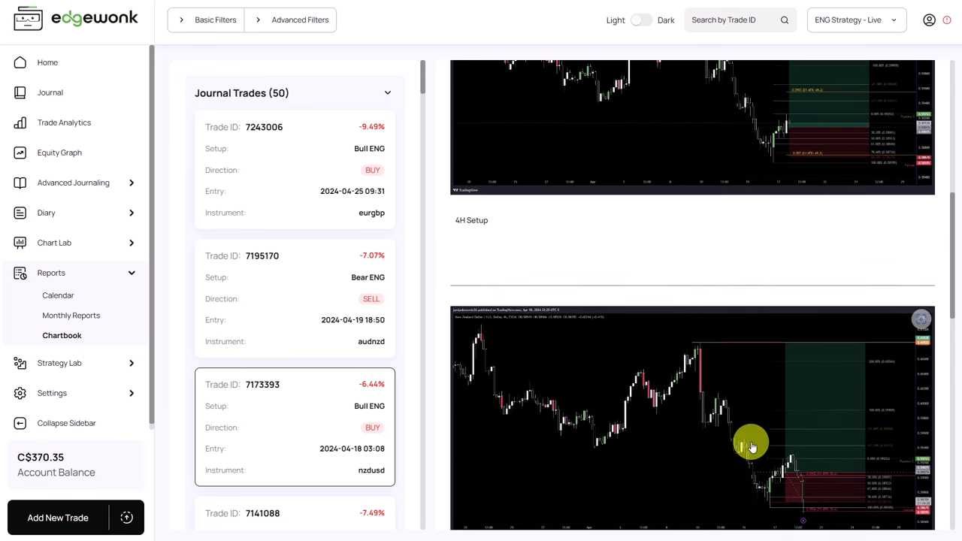
scroll(677, 248, "up", 2)
scroll(680, 232, "down", 4)
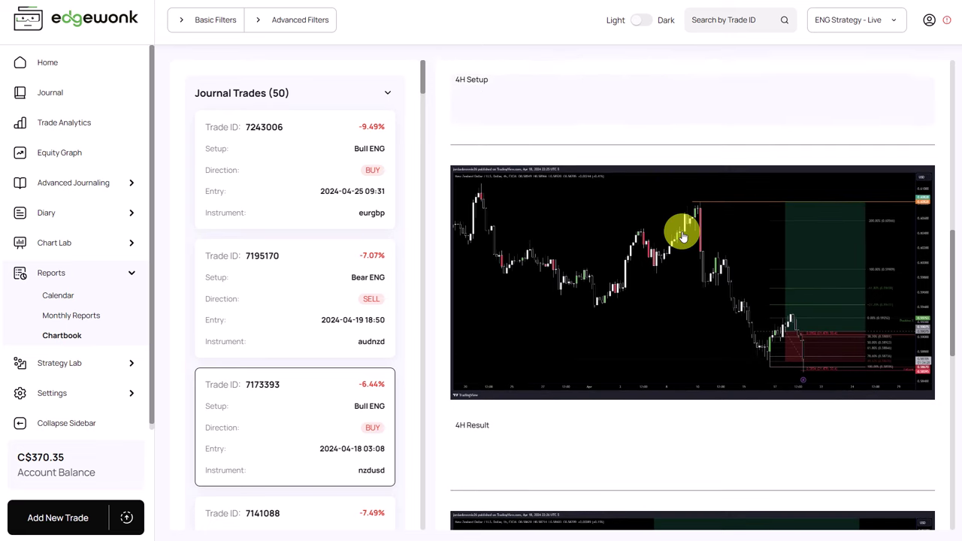
scroll(681, 235, "down", 5)
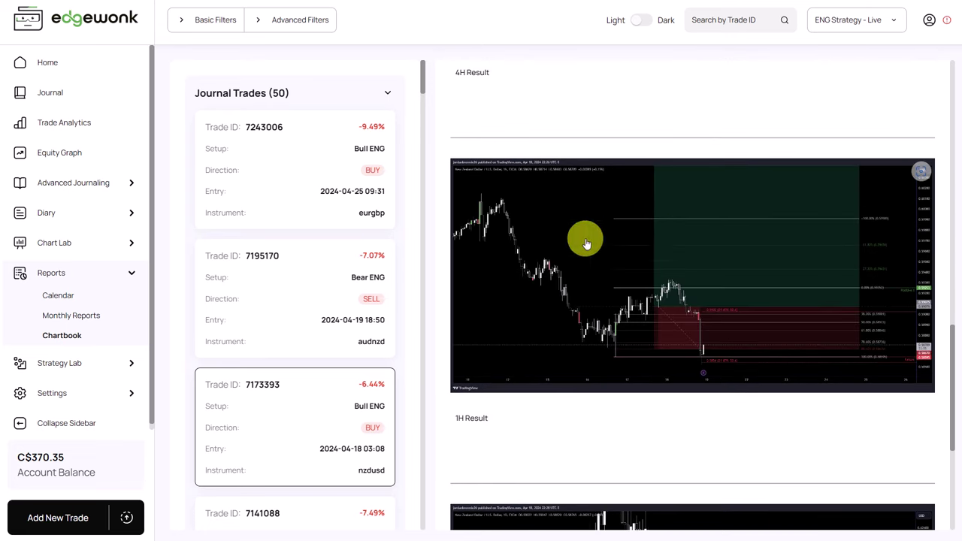
- Browse the chart screenshots of the audnzd and eurgbp trades and of the usdcad trade entered on 2024-04-04
left_click(327, 257)
left_click(334, 184)
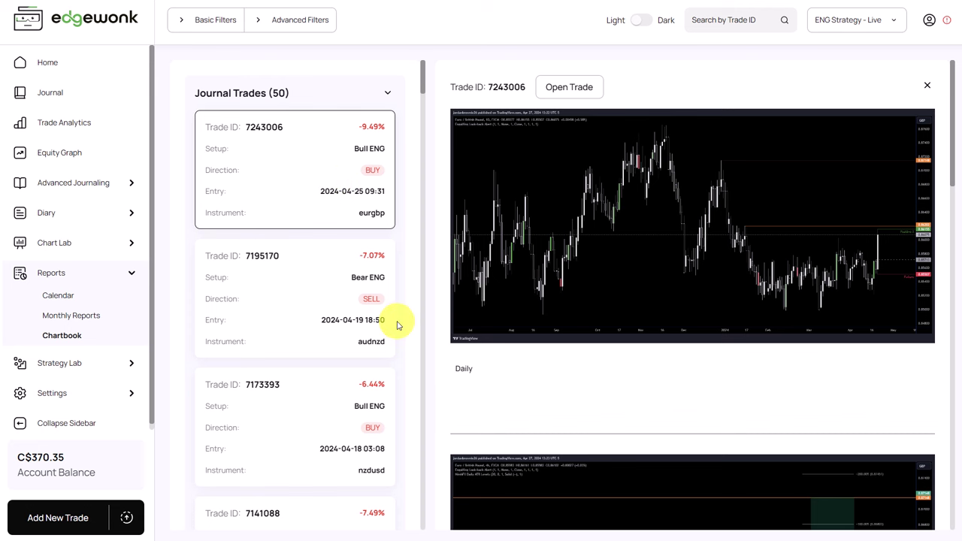
scroll(308, 324, "down", 6)
left_click(311, 321)
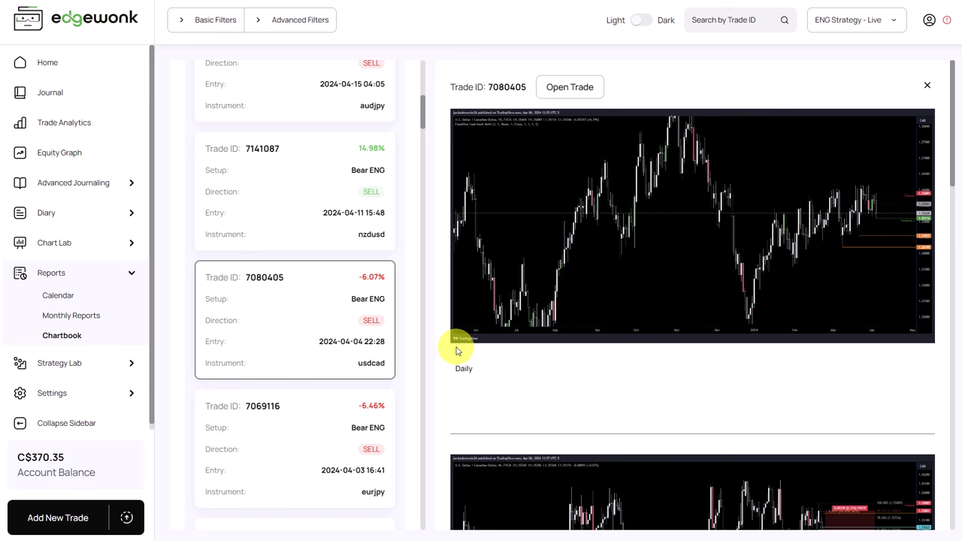
scroll(312, 357, "down", 1)
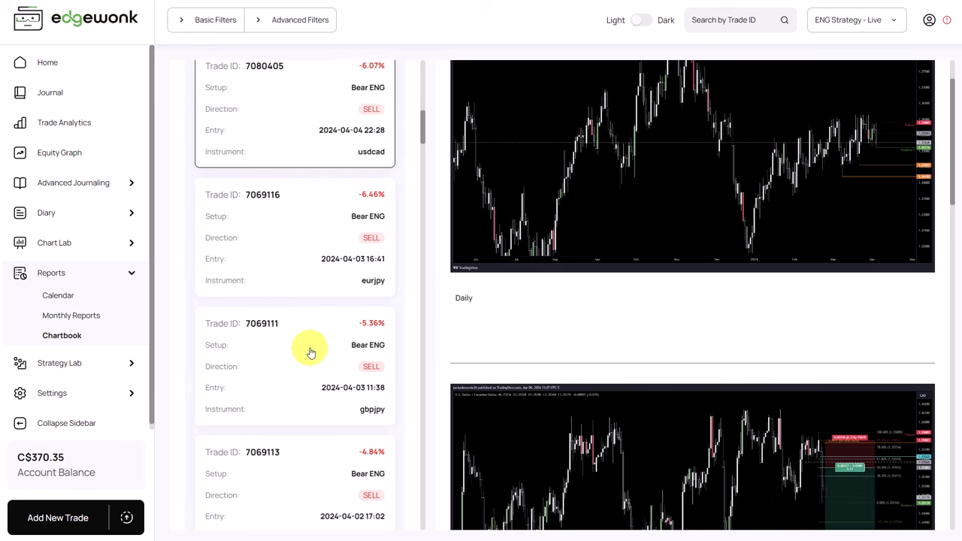
- Review the Daily, 4H and 1H chart screenshots of the gbpjpy sell trade entered on 2024-04-03
left_click(310, 352)
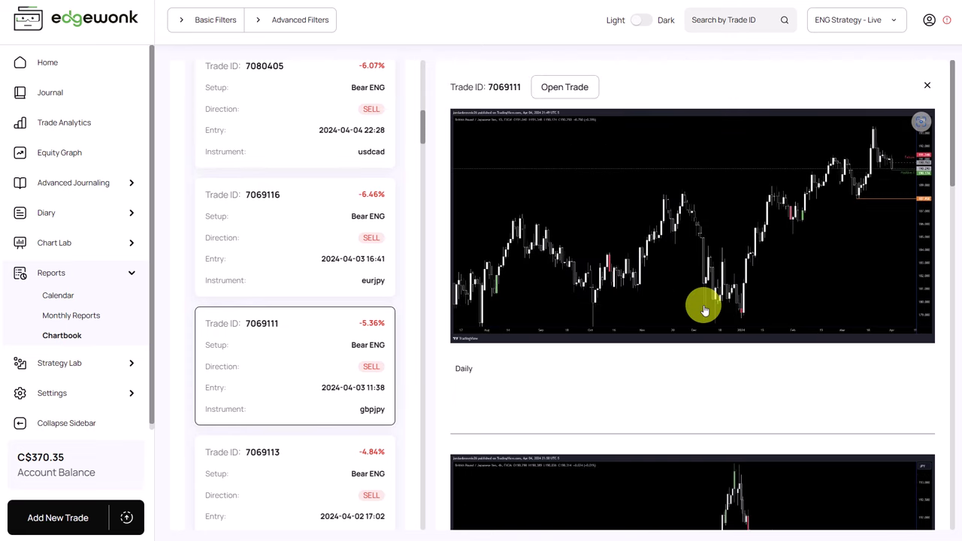
scroll(680, 319, "down", 3)
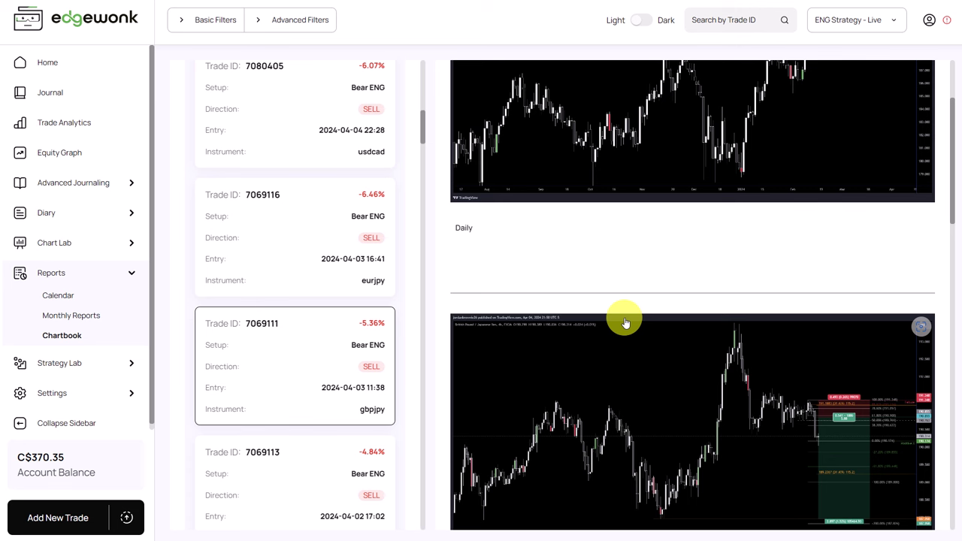
scroll(598, 288, "down", 4)
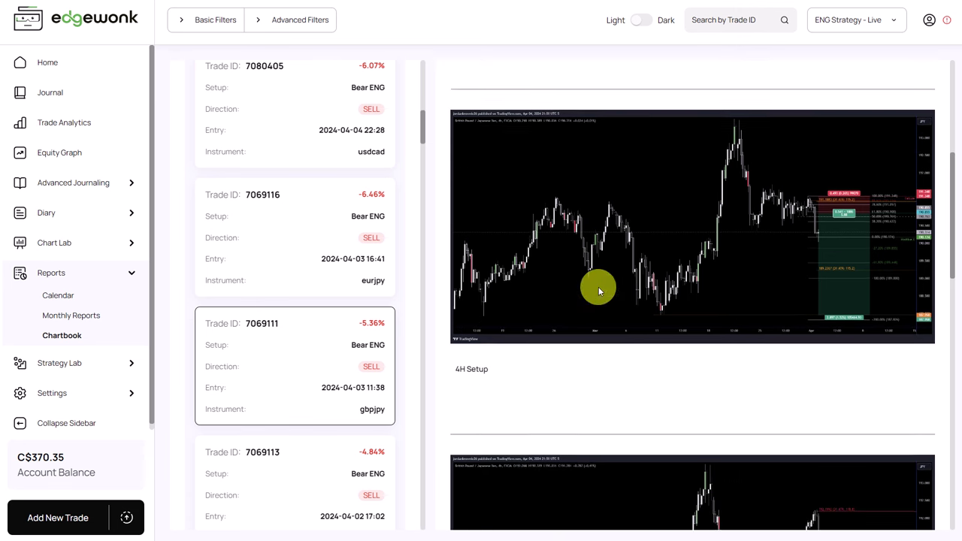
scroll(598, 288, "down", 4)
scroll(598, 288, "down", 4)
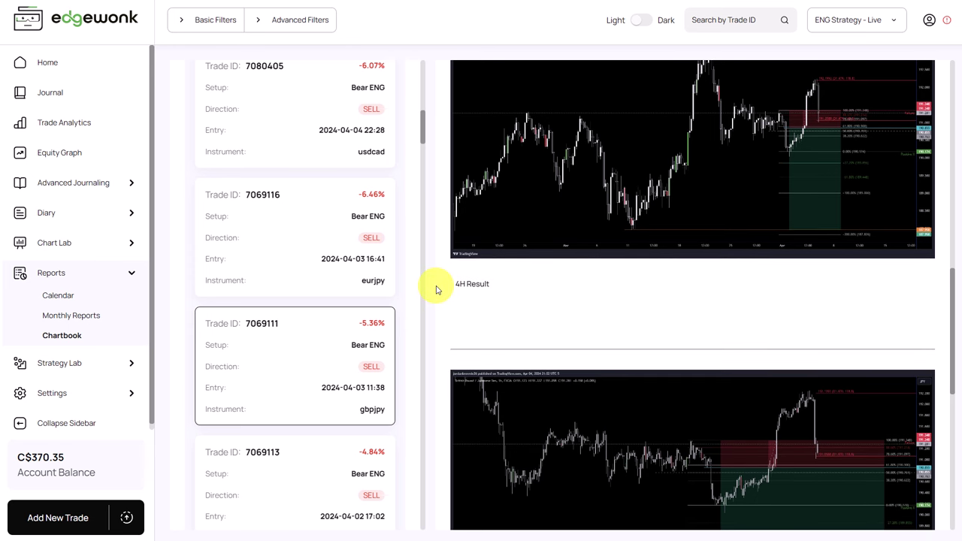
scroll(438, 289, "down", 3)
scroll(438, 289, "down", 4)
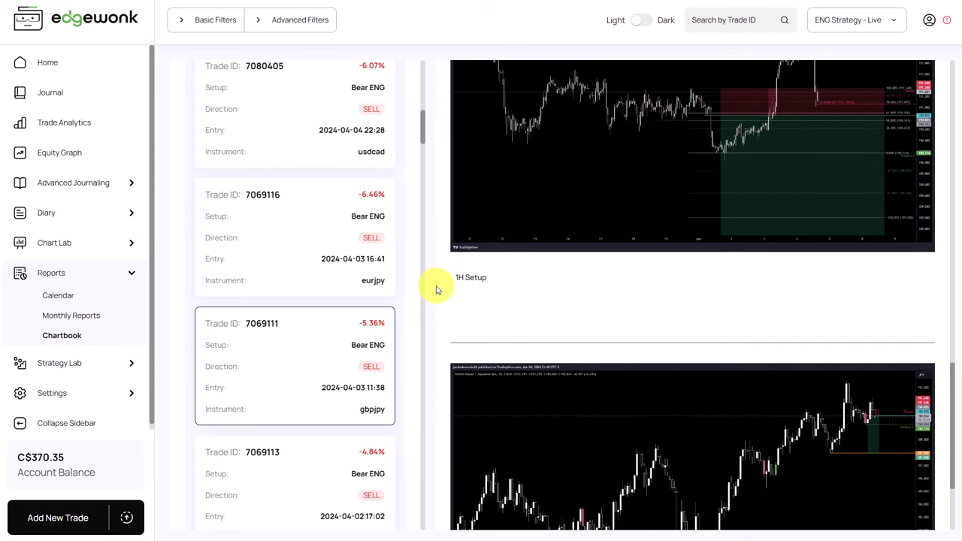
- View the gbpjpy trade's Daily result screenshot and open the charts of the usdcad buy trade entered on 2024-04-02
scroll(438, 289, "down", 3)
scroll(369, 271, "down", 4)
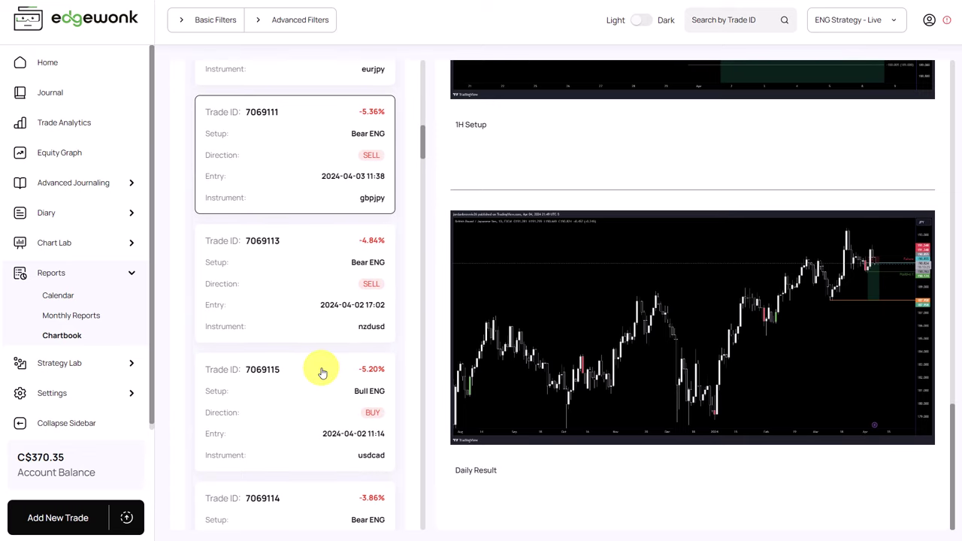
left_click(321, 369)
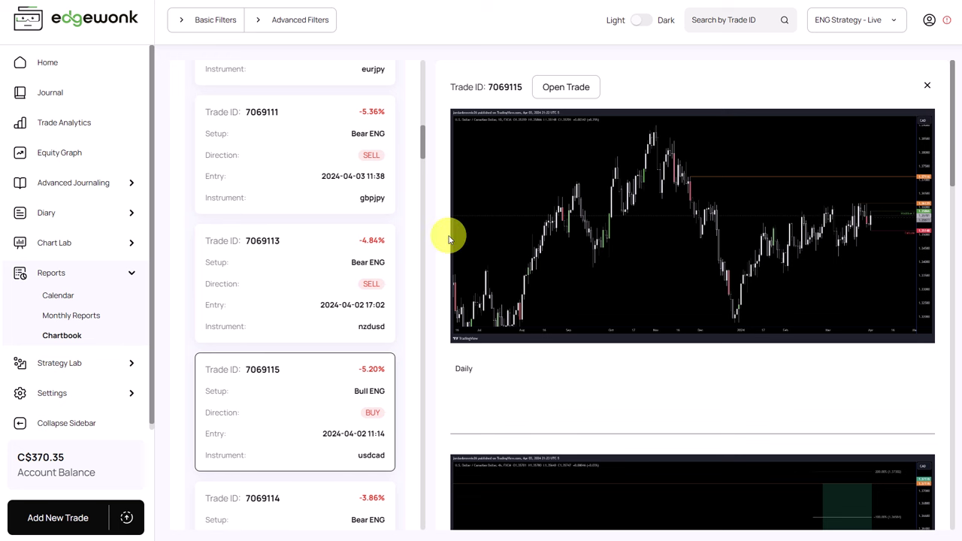
- Browse the chart screenshots of the audusd and audjpy sell trades entered on 2024-04-02, examining audjpy's 4H setup and result
scroll(323, 258, "down", 3)
scroll(322, 285, "down", 2)
left_click(327, 267)
left_click(311, 376)
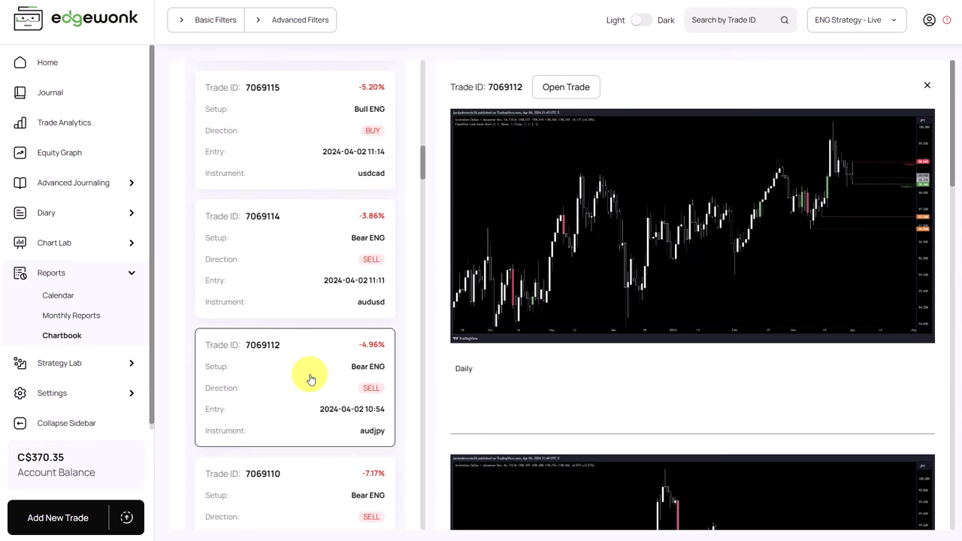
scroll(637, 338, "down", 5)
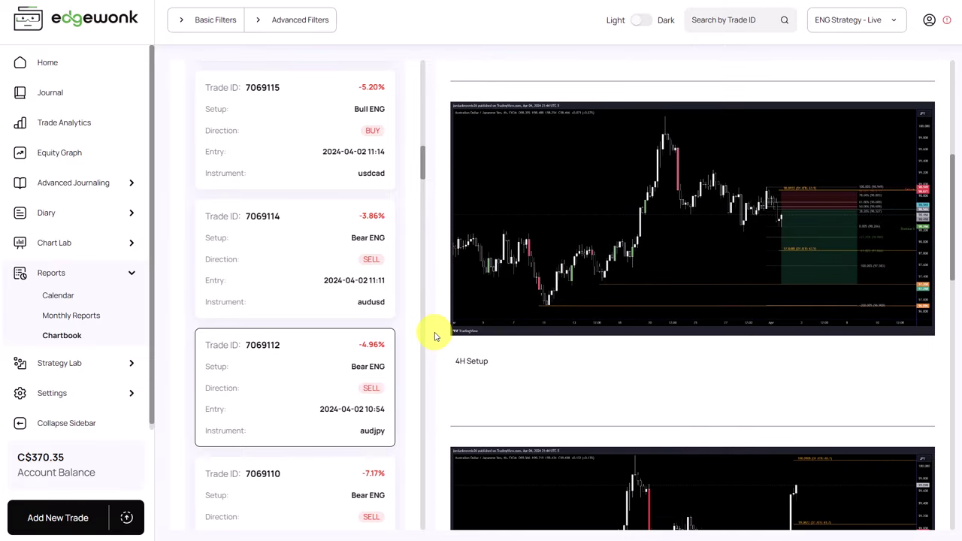
key("Down")
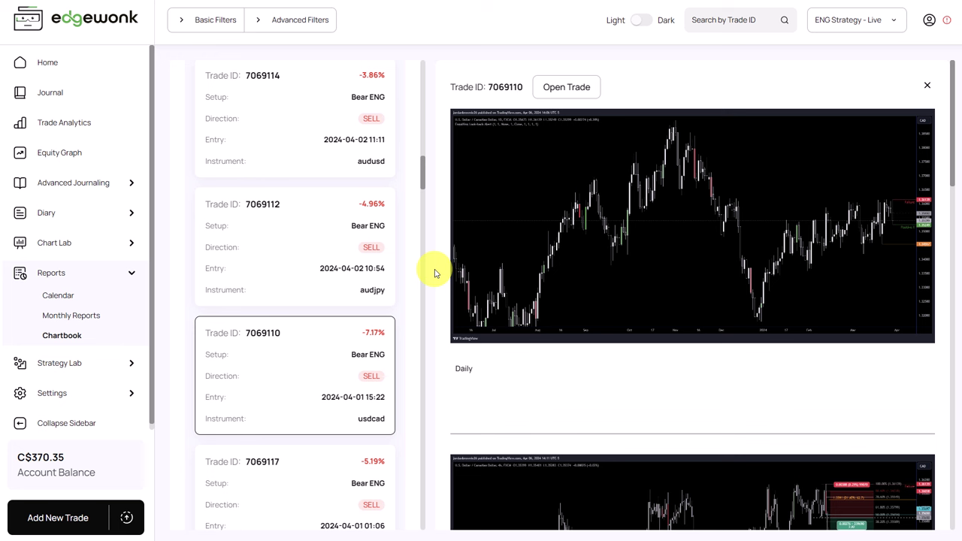
key("Up")
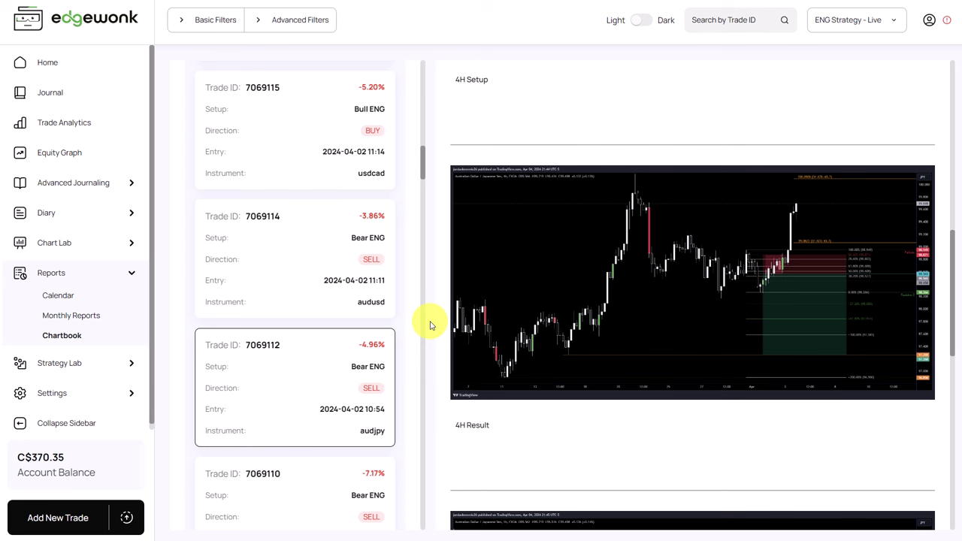
- View the Daily chart of the usdcad sell trade entered on 2024-04-01 and go to the Home performance overview
scroll(326, 314, "down", 2)
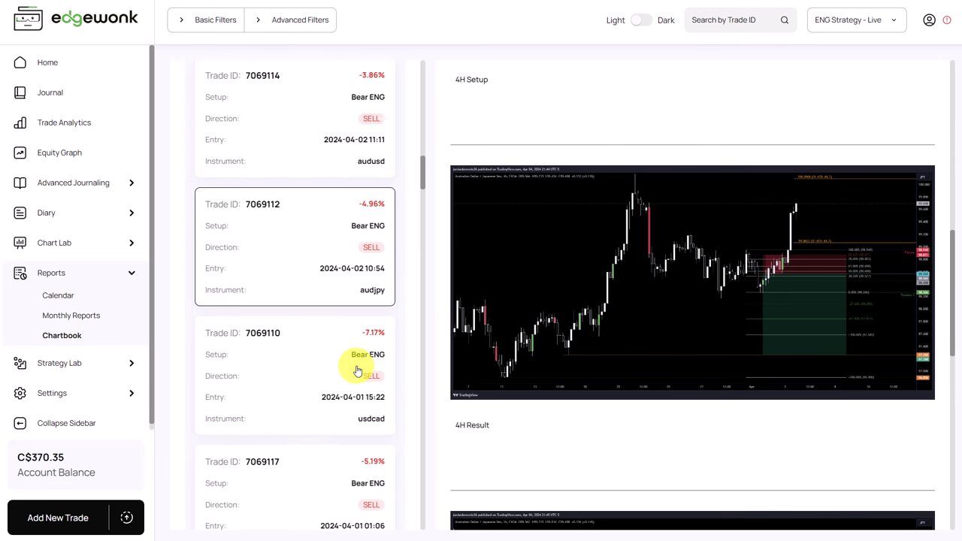
left_click(374, 351)
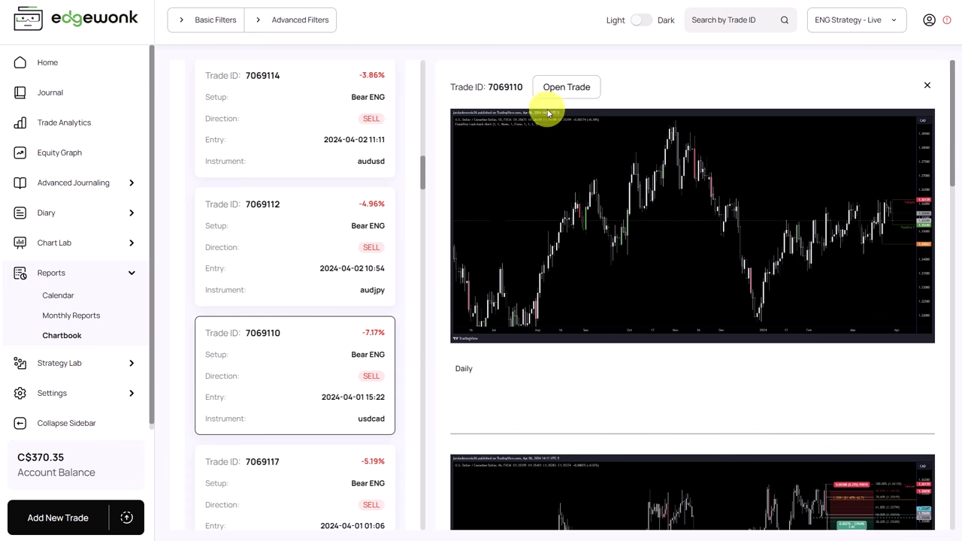
left_click(567, 86)
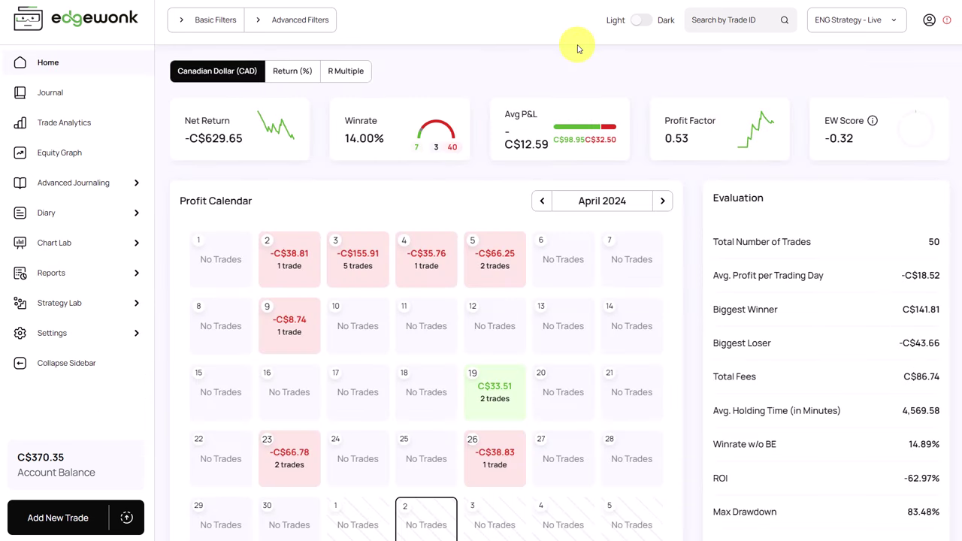